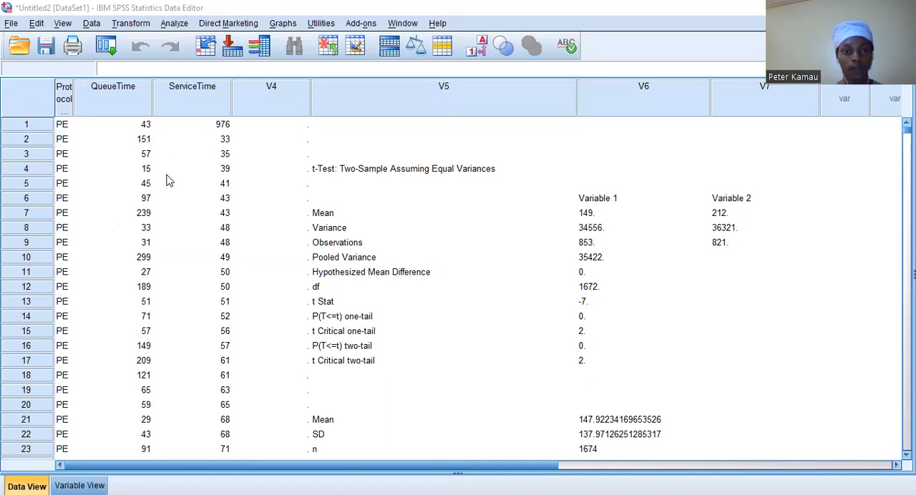
- Examine the protocol type, QueueTime and ServiceTime records throughout the dataset, from the first case to the last
scroll(166, 180, down, 6)
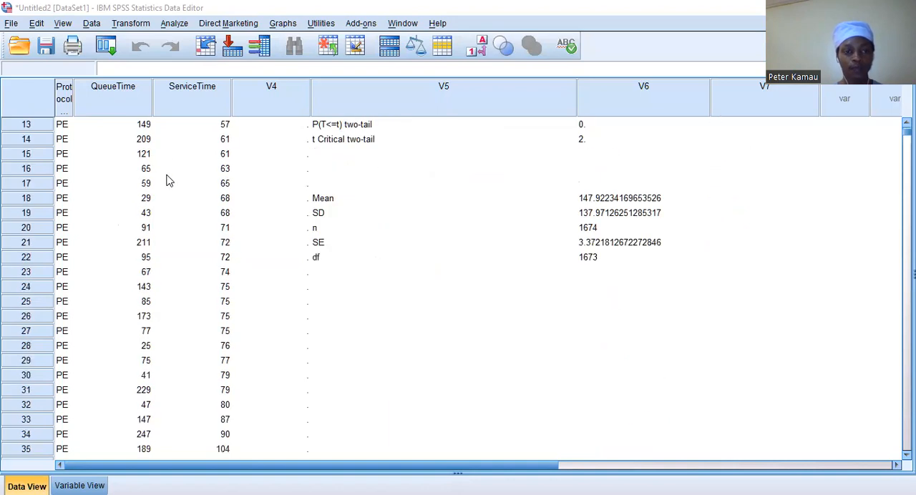
scroll(166, 180, up, 2)
scroll(166, 181, up, 4)
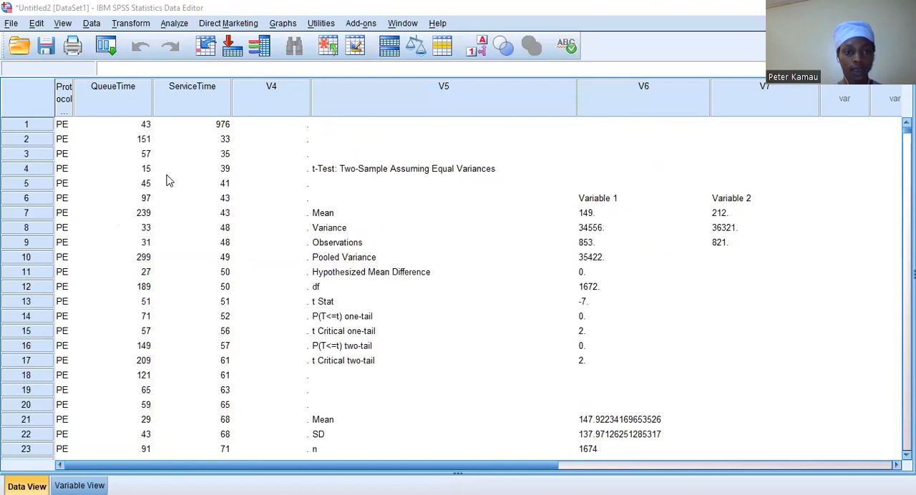
scroll(166, 180, down, 20)
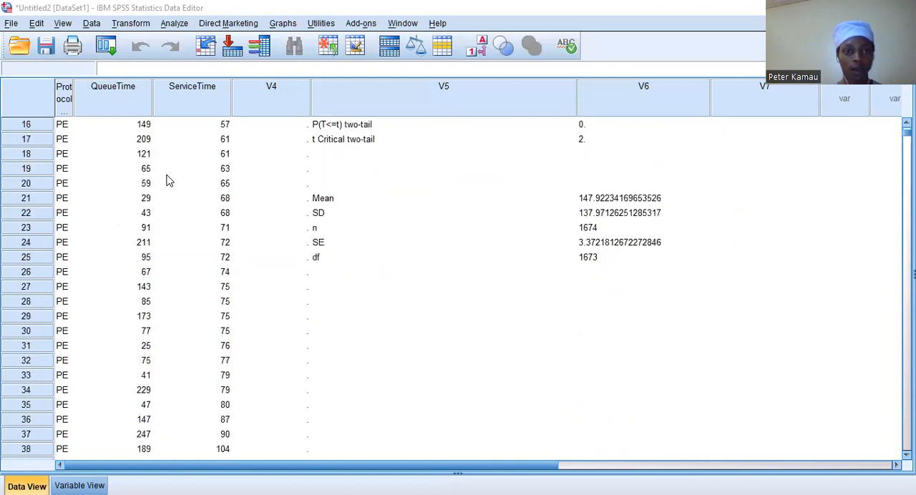
scroll(166, 181, down, 20)
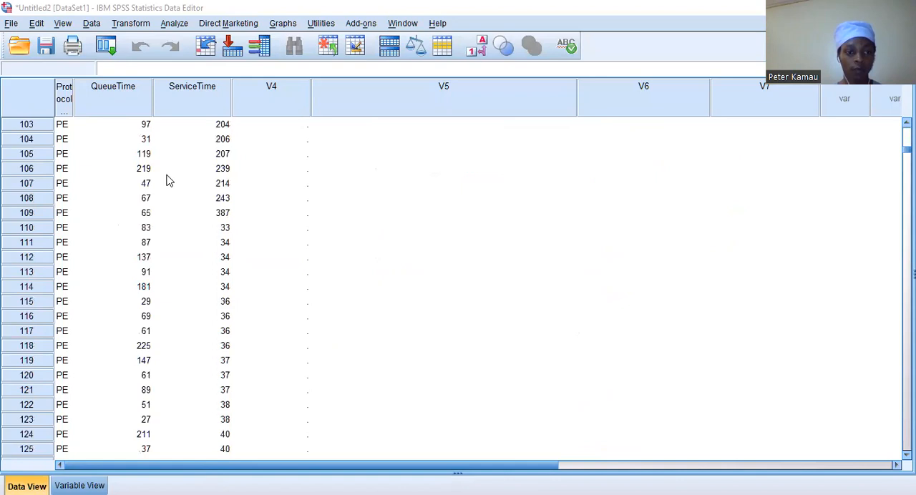
scroll(166, 180, up, 18)
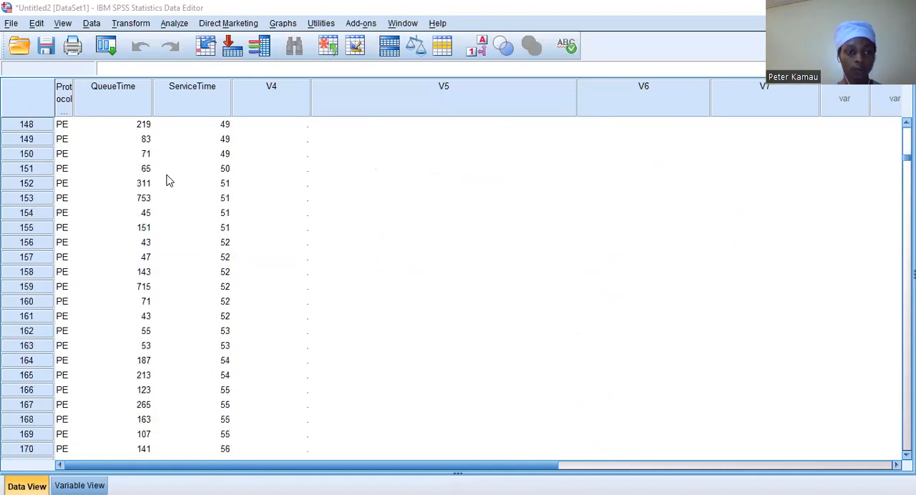
scroll(211, 266, down, 12)
scroll(211, 268, down, 18)
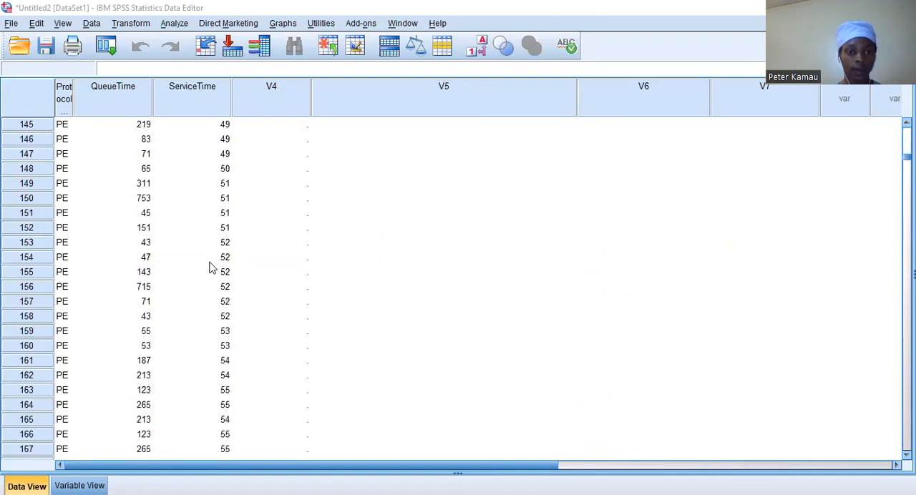
scroll(210, 268, down, 20)
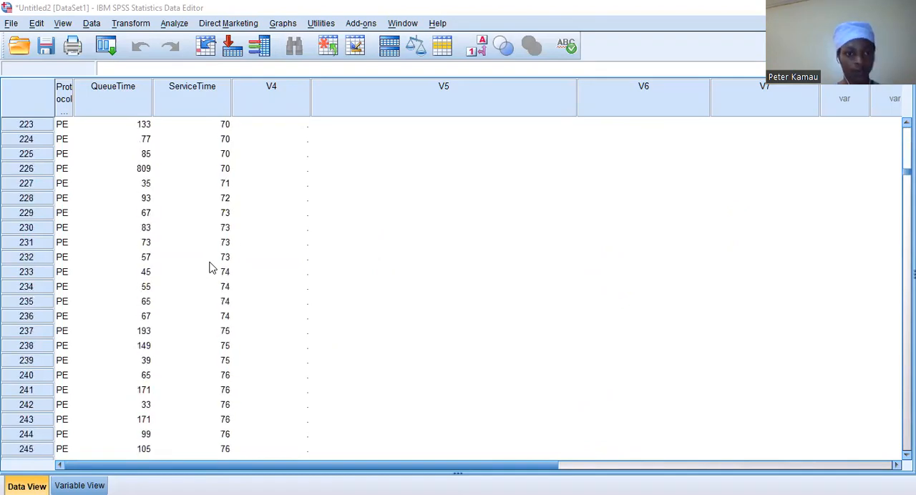
scroll(211, 267, down, 14)
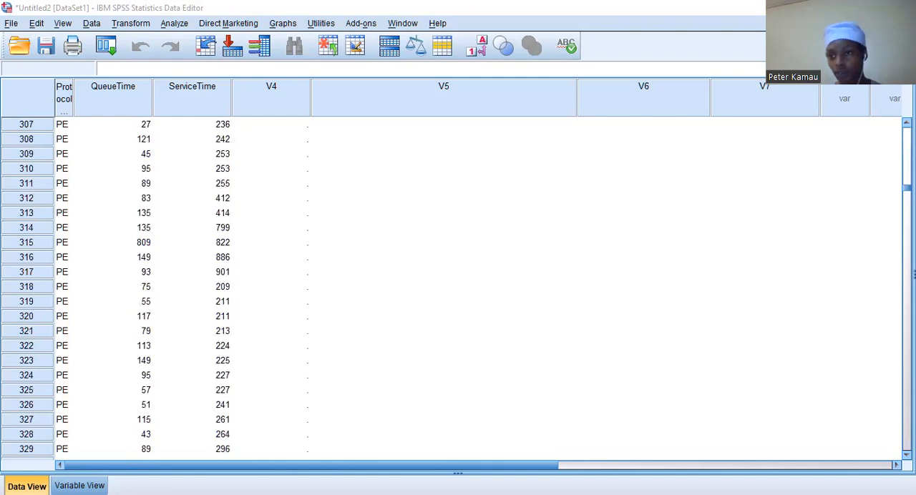
drag(907, 188, 907, 162)
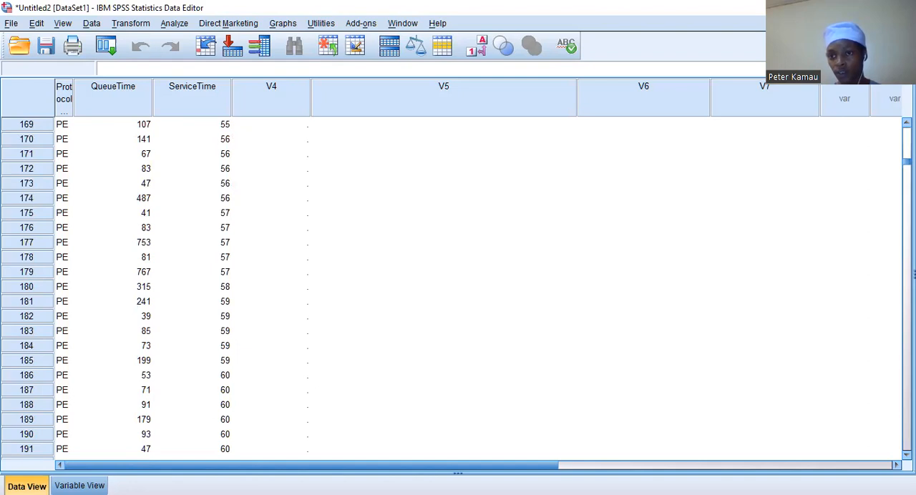
key(Page_Up)
key(Page_Up)
key(Page_Down)
key(Page_Down)
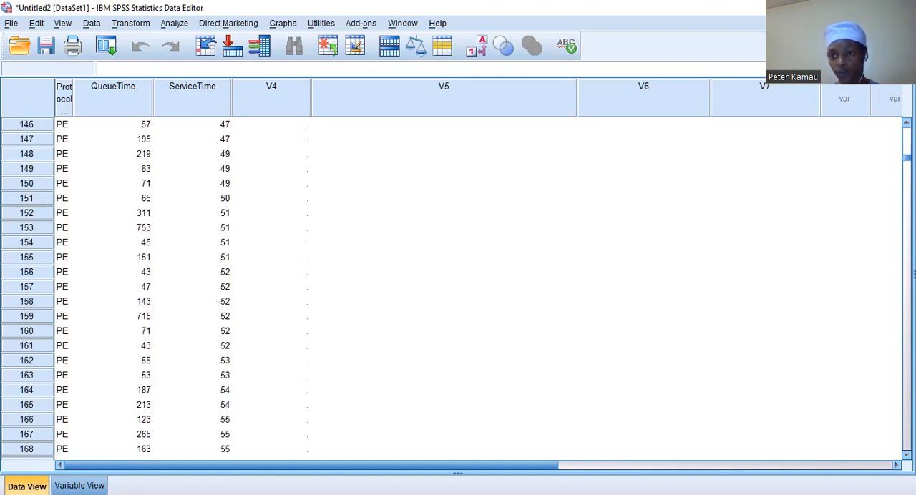
drag(906, 161, 907, 440)
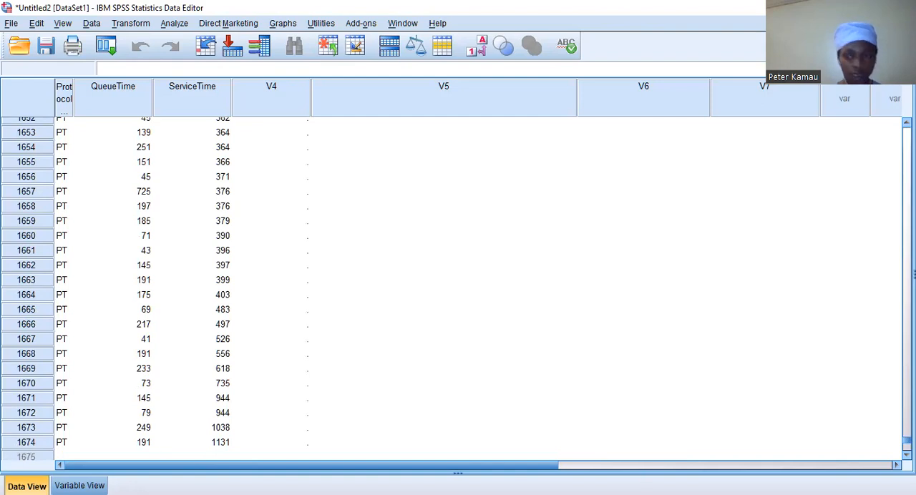
drag(906, 440, 907, 128)
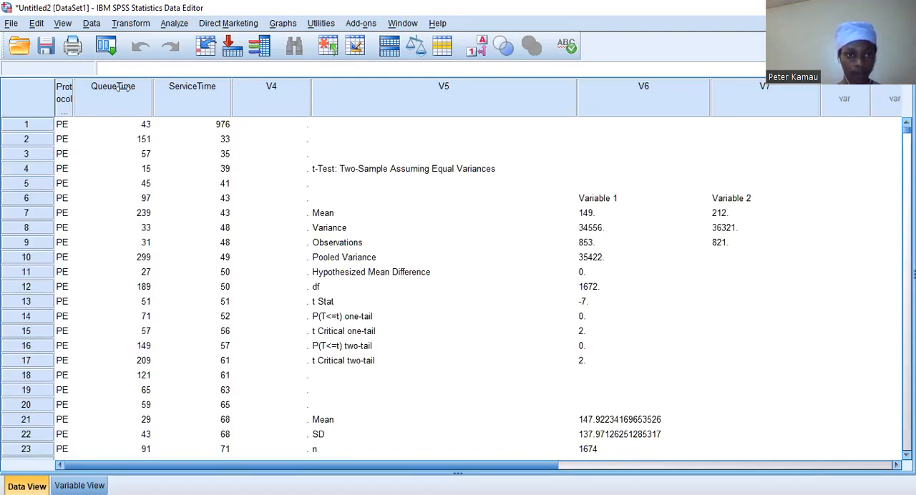
- Widen the ProtocolType column to fit its full name on one line and review the protocol values across the cases
drag(74, 89, 132, 87)
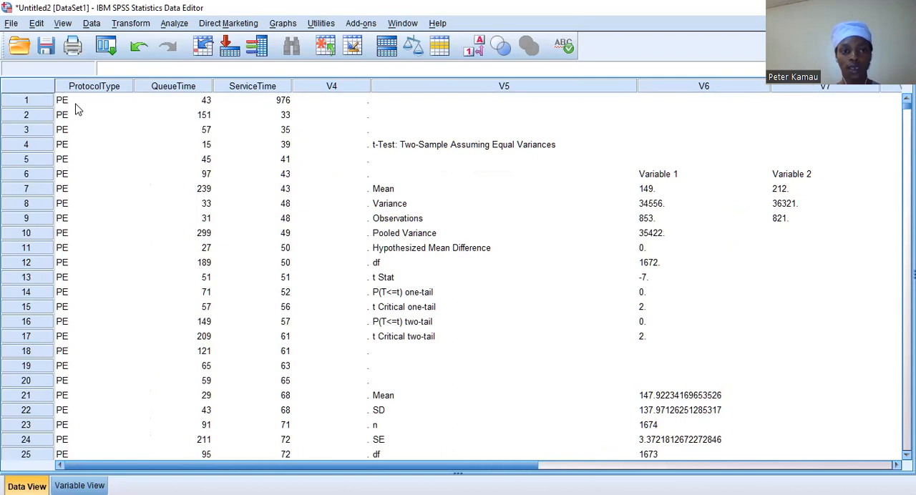
scroll(118, 172, down, 1)
scroll(123, 186, down, 20)
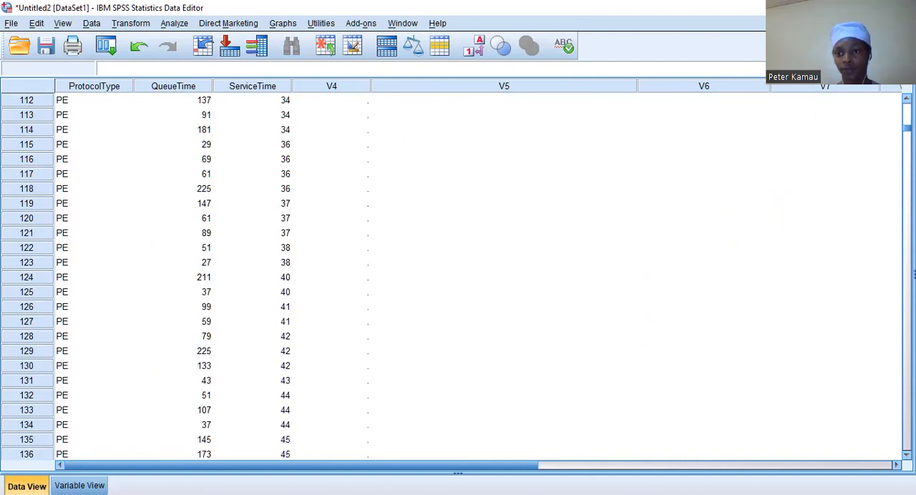
drag(906, 128, 907, 324)
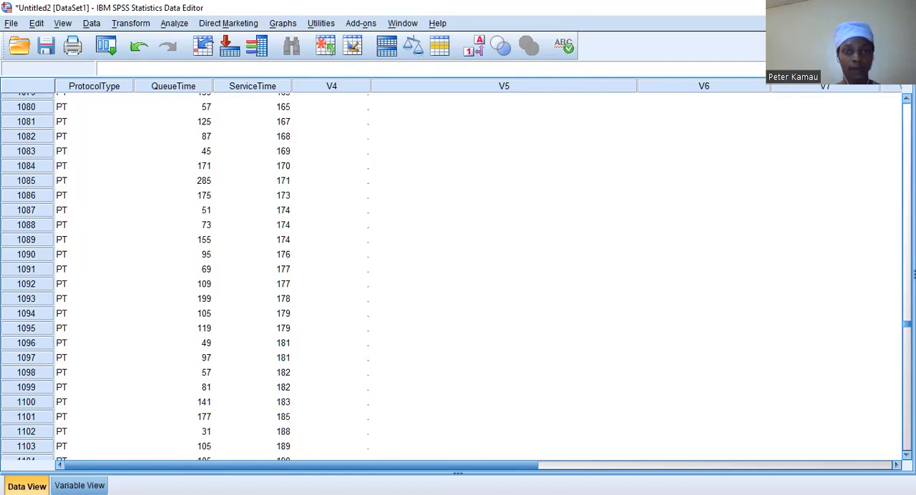
drag(907, 324, 906, 106)
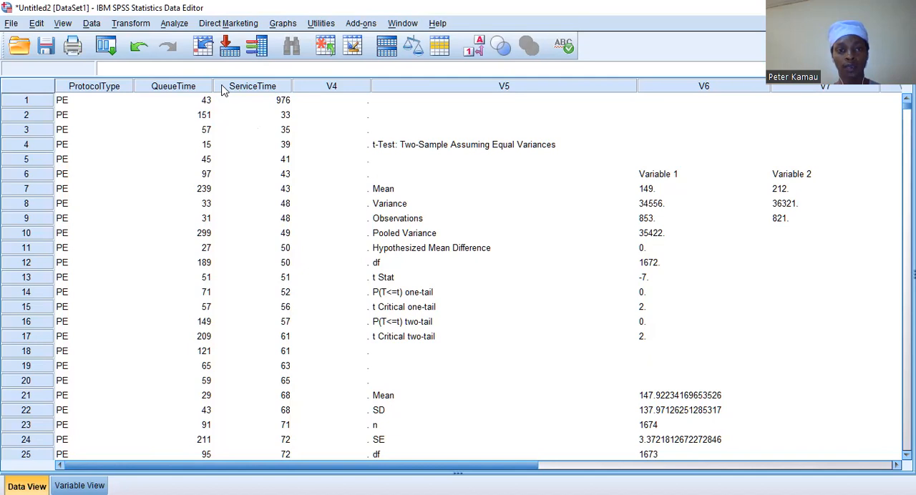
click(179, 26)
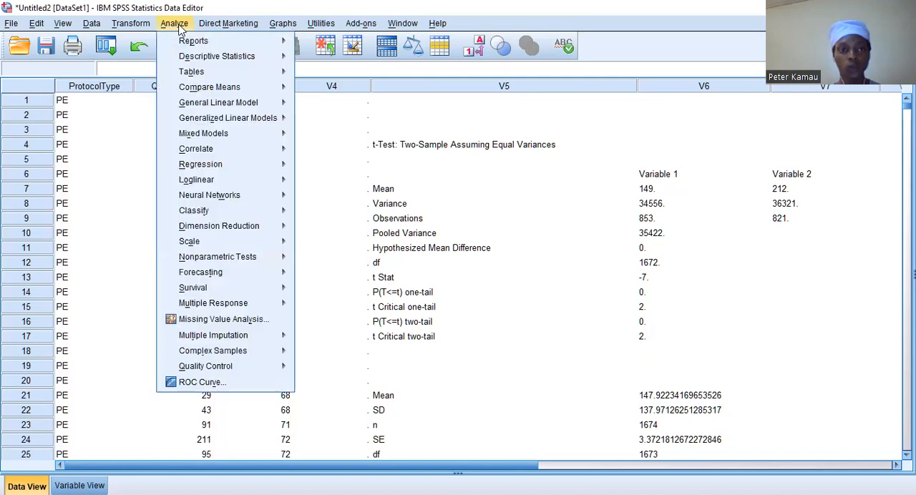
mouse_move(194, 82)
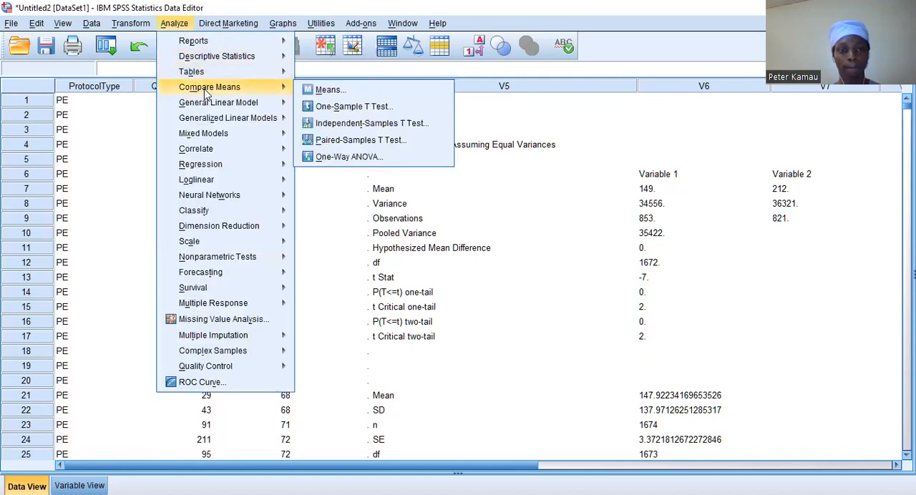
mouse_move(201, 108)
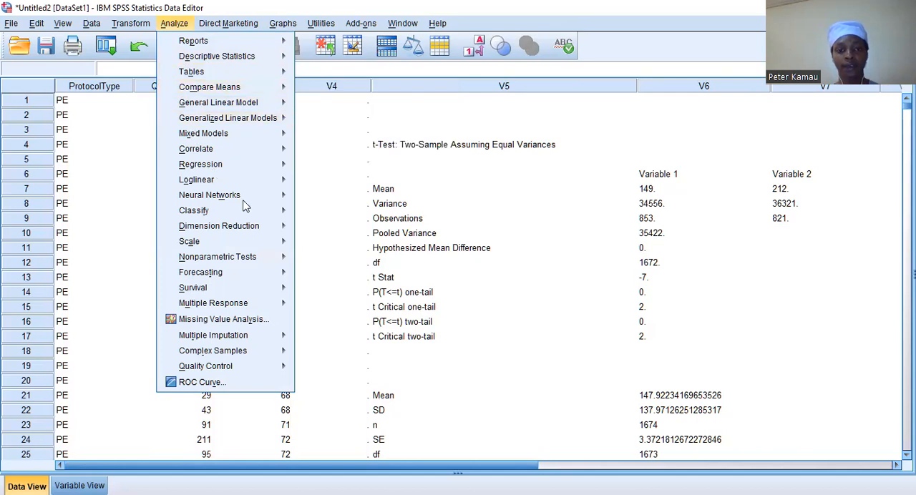
mouse_move(283, 226)
click(336, 162)
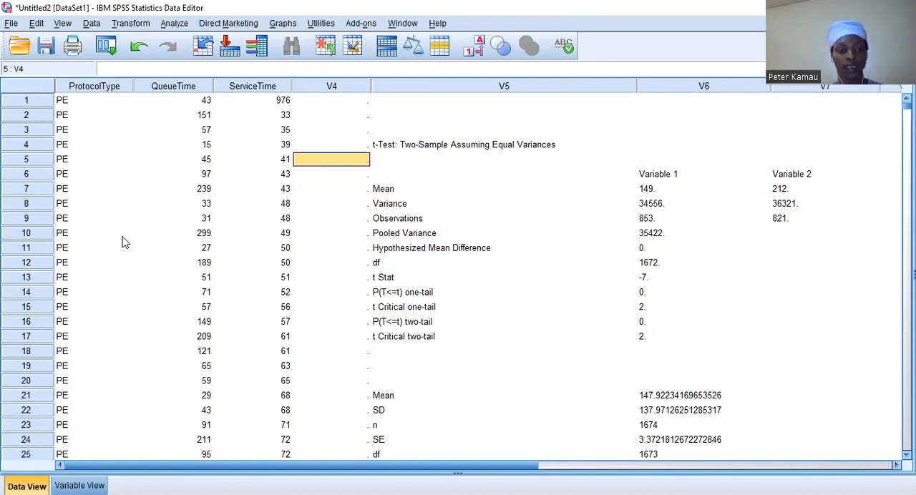
- Start a One-Sample T Test with ServiceTime as the test variable and review its confidence interval and missing-value options
click(180, 25)
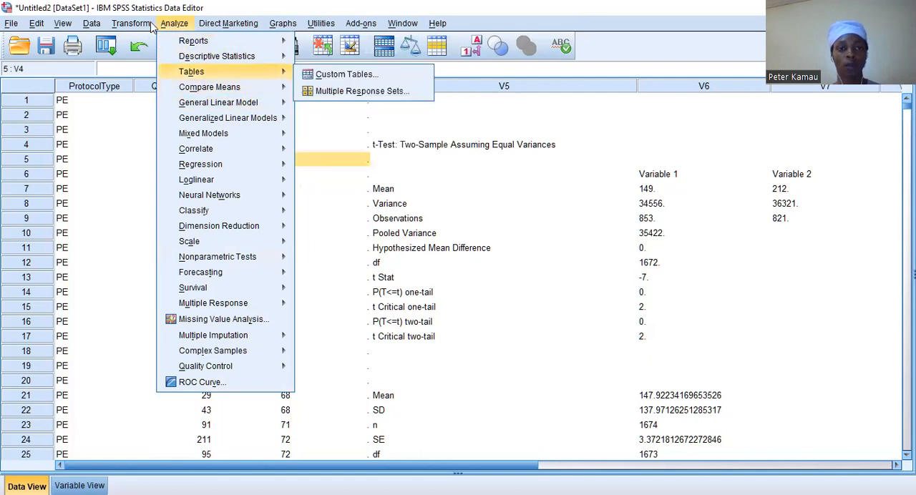
mouse_move(188, 89)
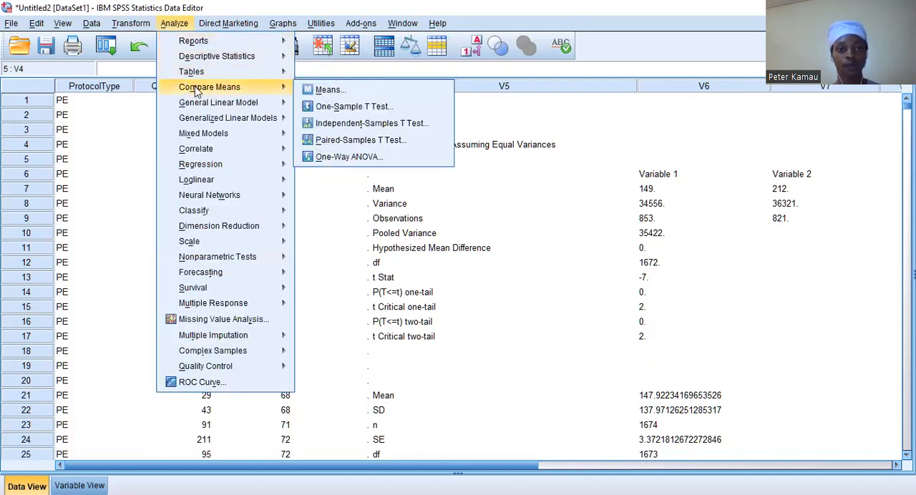
click(354, 106)
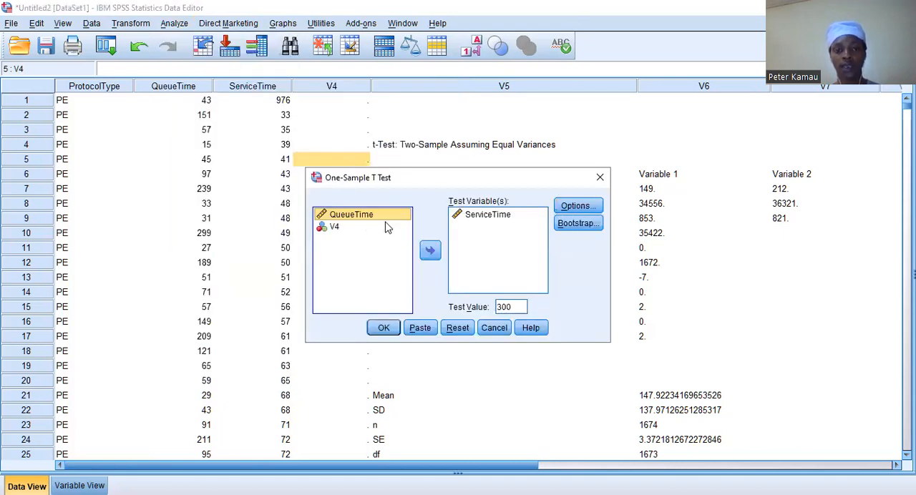
click(466, 219)
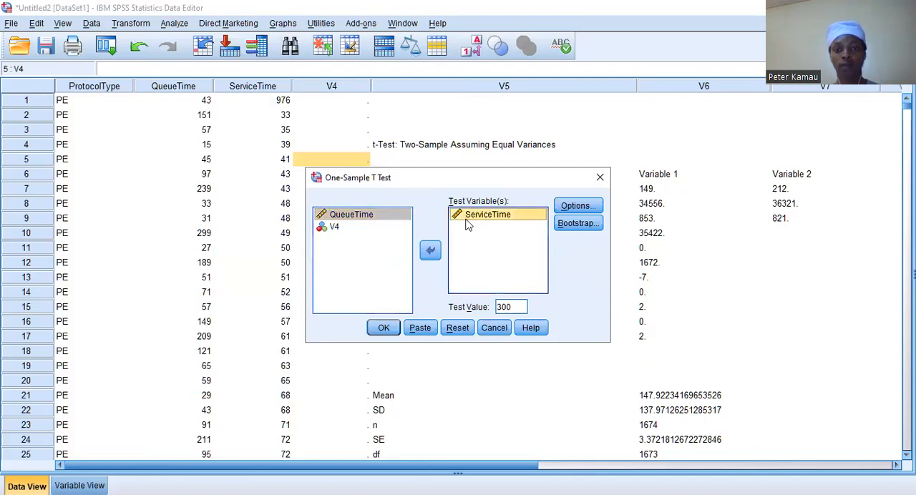
click(430, 250)
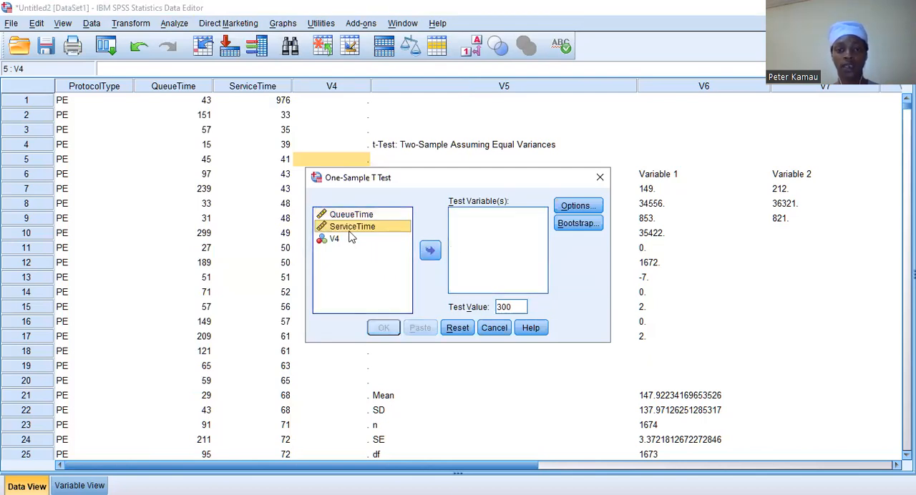
click(356, 229)
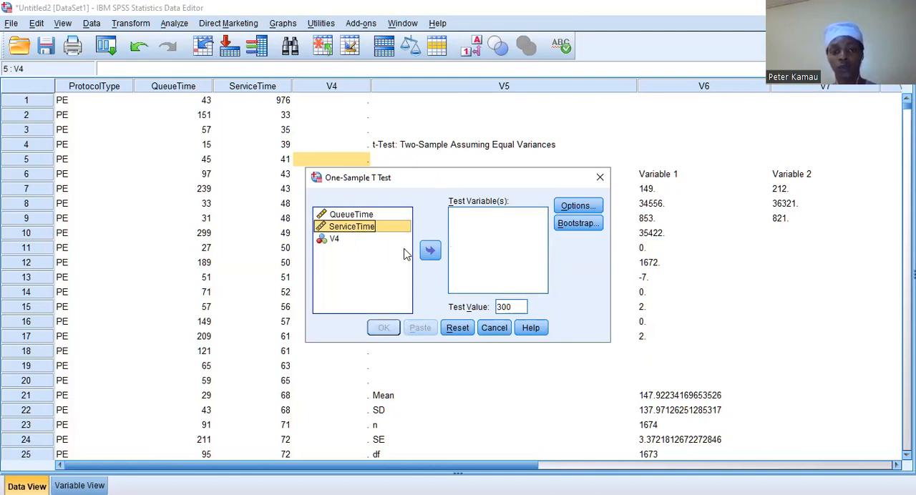
click(428, 252)
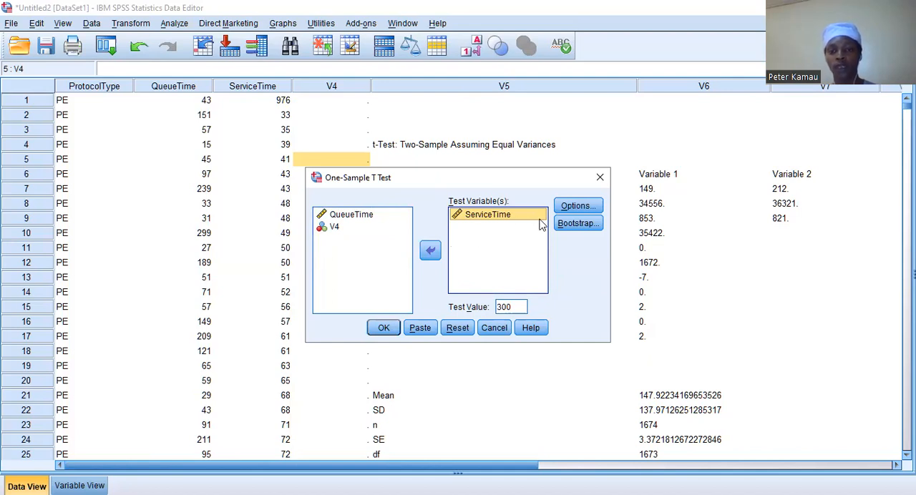
click(573, 207)
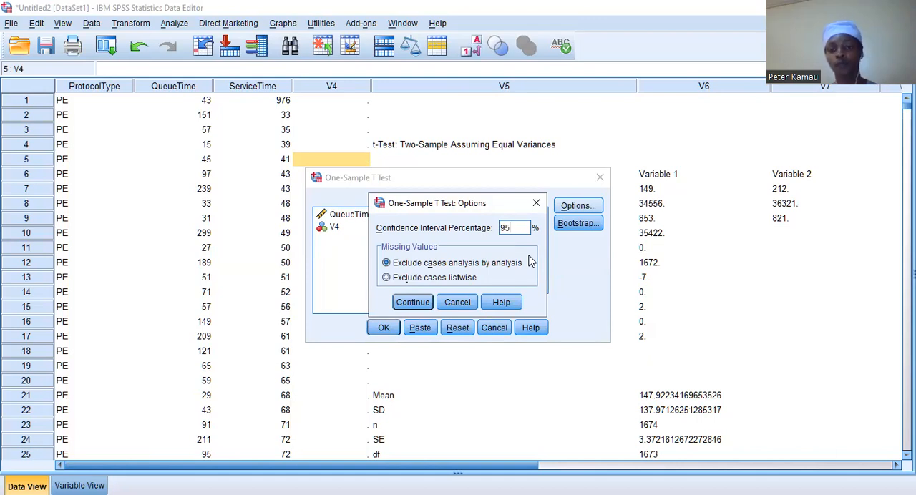
click(541, 203)
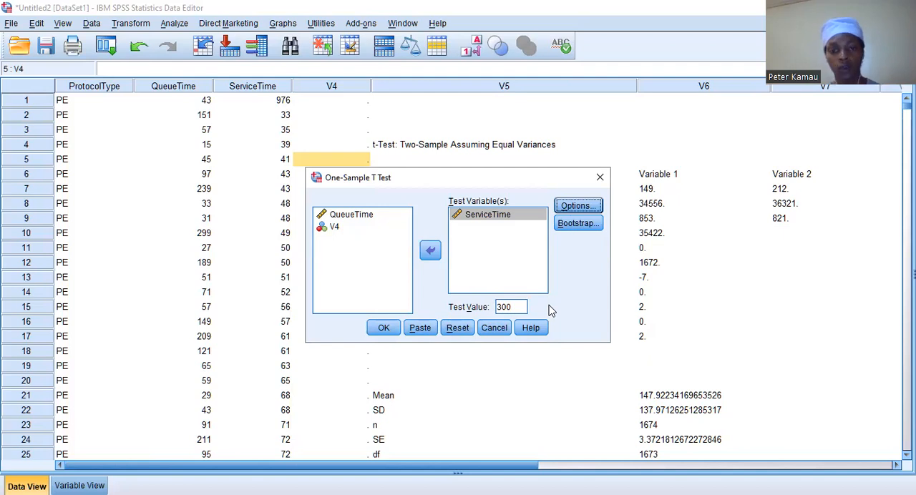
- Set the One-Sample T Test's test value to 250
double_click(513, 309)
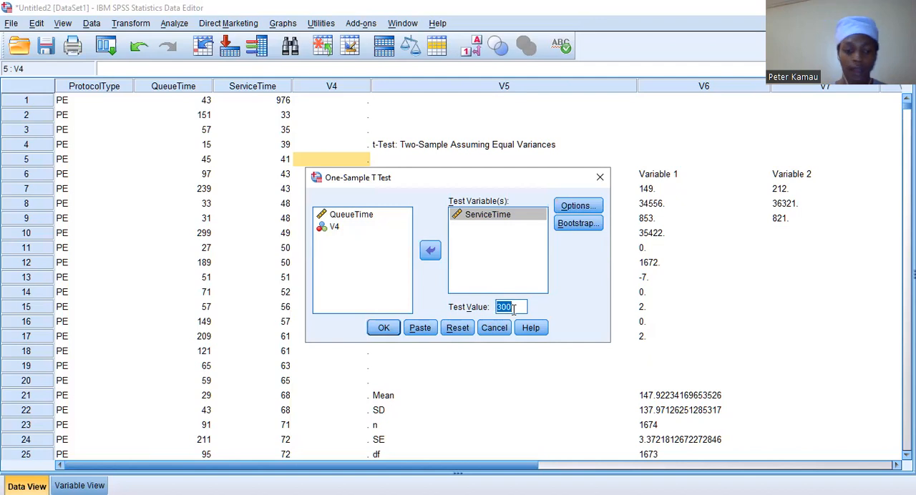
key(BackSpace)
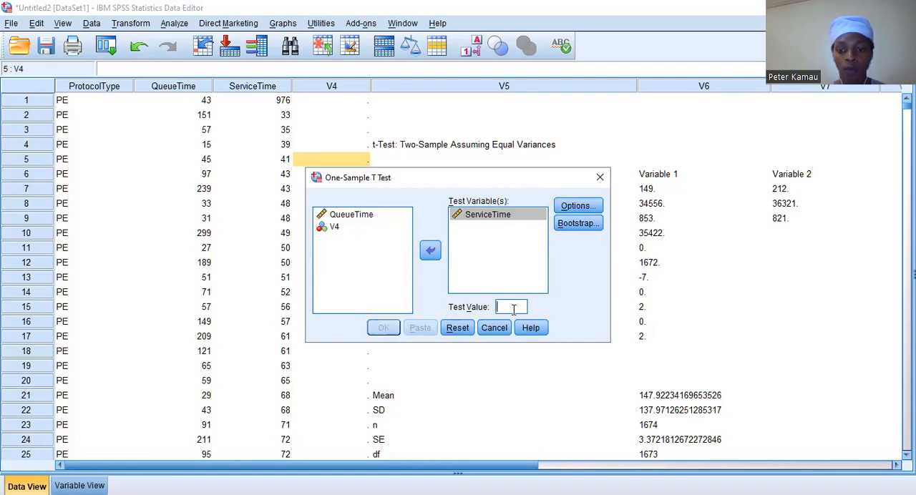
text(300)
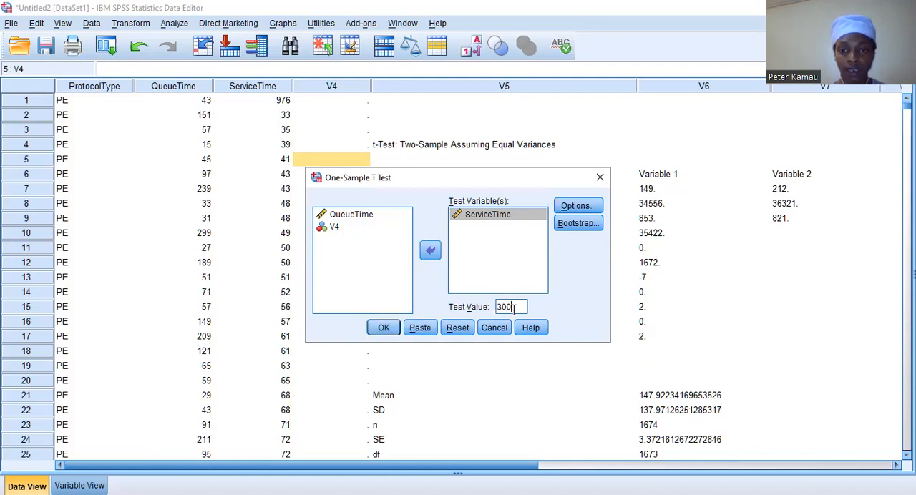
key(BackSpace)
key(BackSpace)
key(BackSpace)
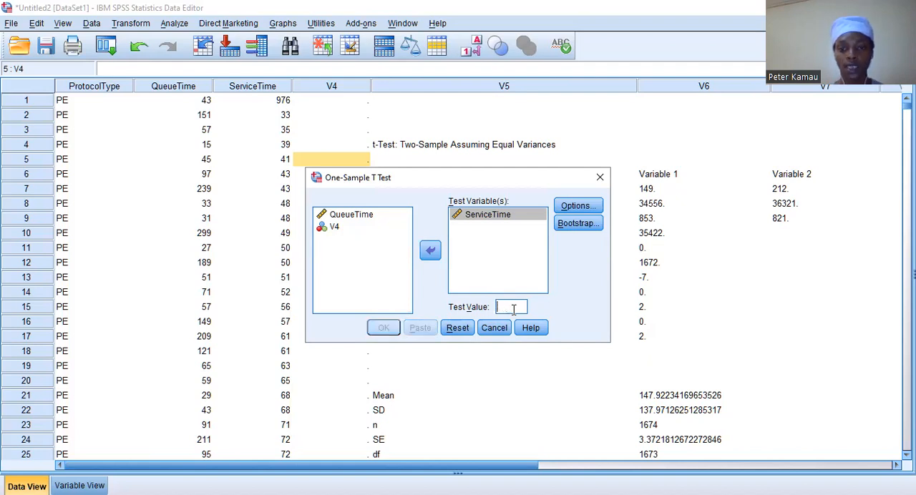
text(2)
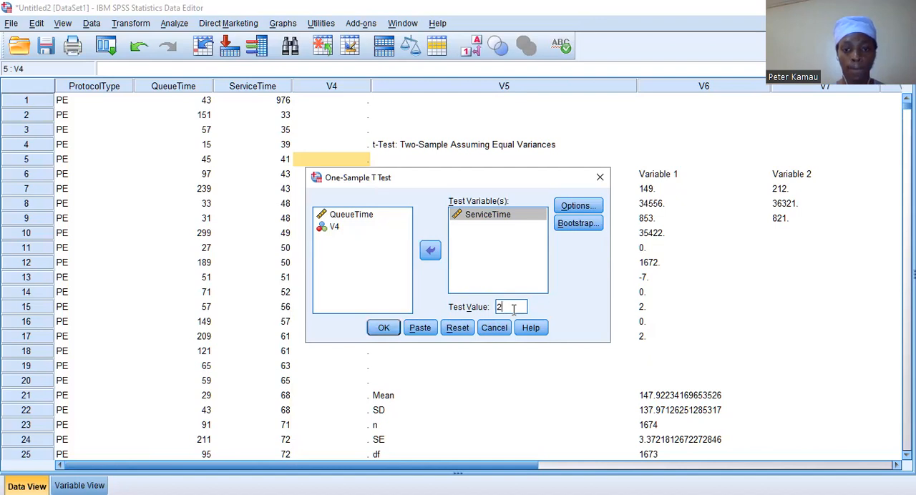
text(50)
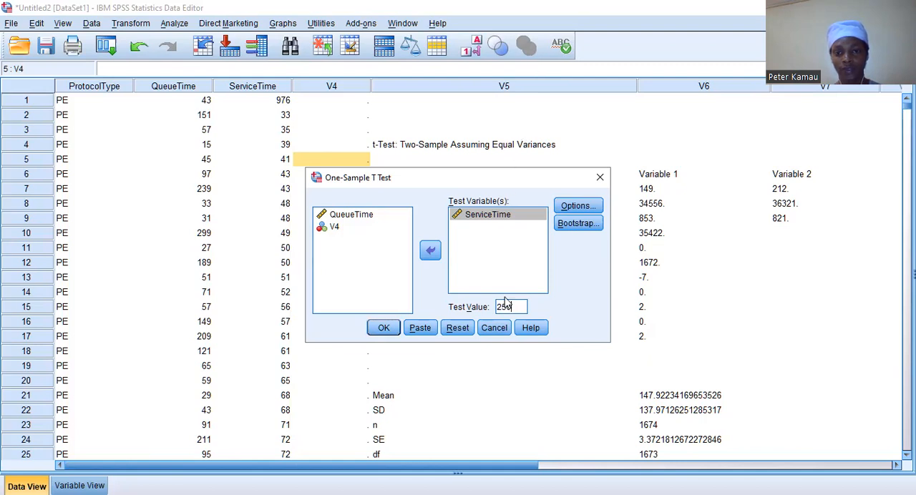
- Run the configured One-Sample T Test on ServiceTime to generate its output
click(383, 328)
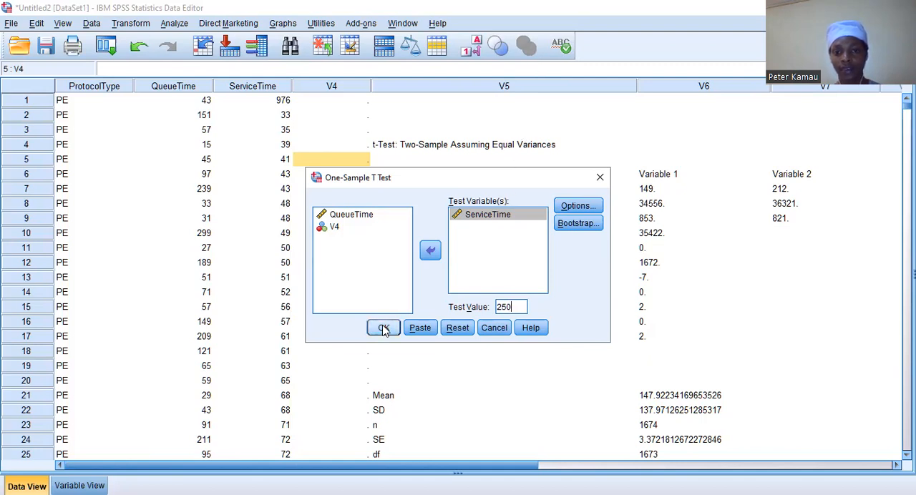
click(384, 328)
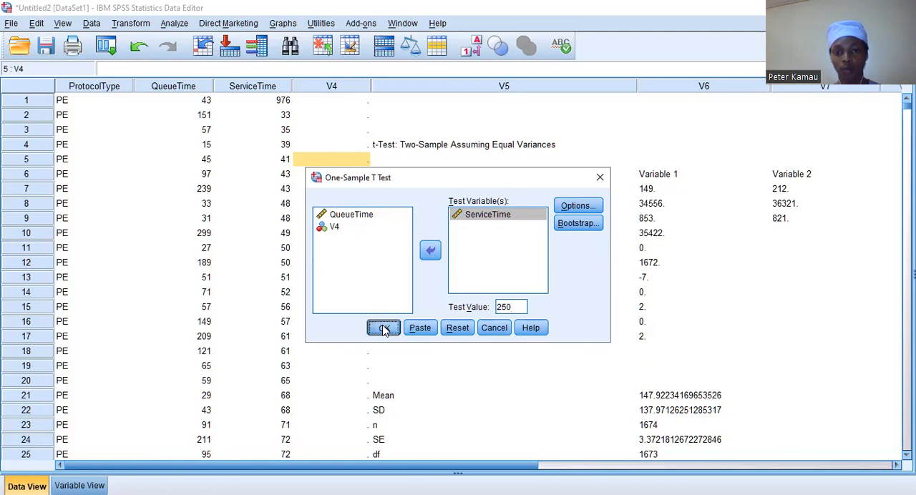
click(383, 328)
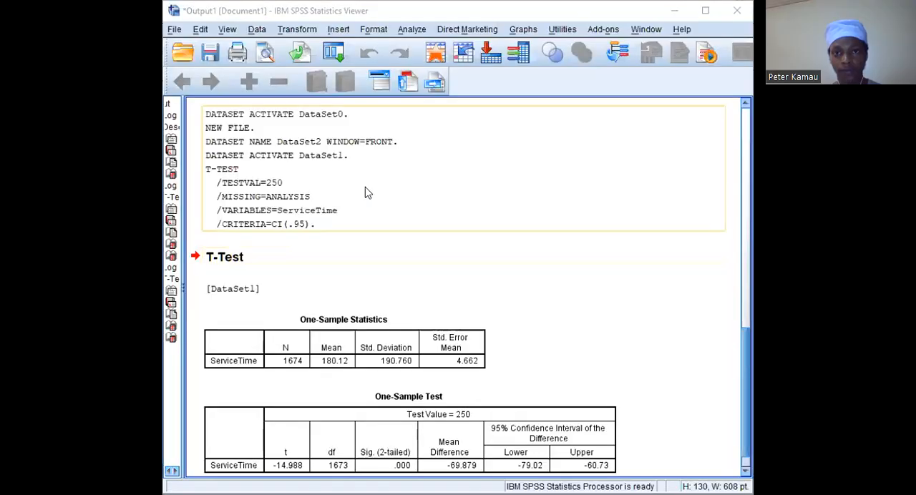
- Maximize the output viewer window and review the T-Test syntax log, the One-Sample Statistics and the One-Sample Test tables for ServiceTime
click(709, 14)
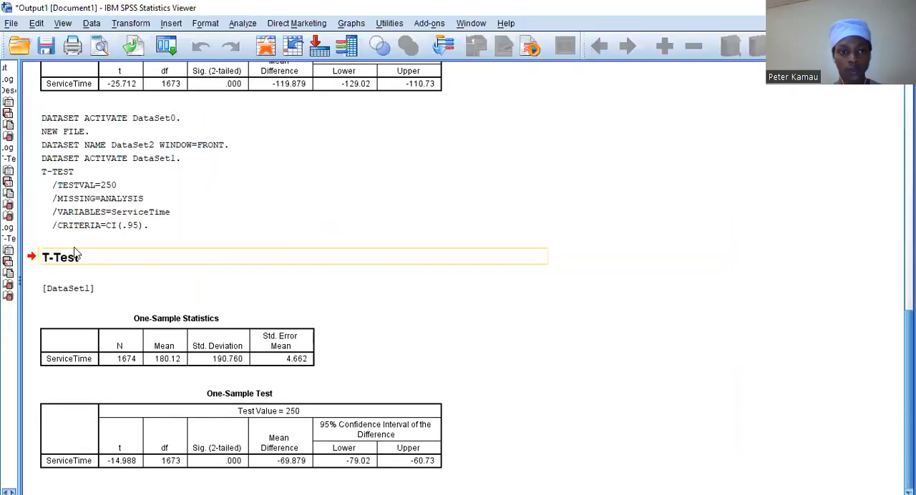
scroll(385, 256, up, 3)
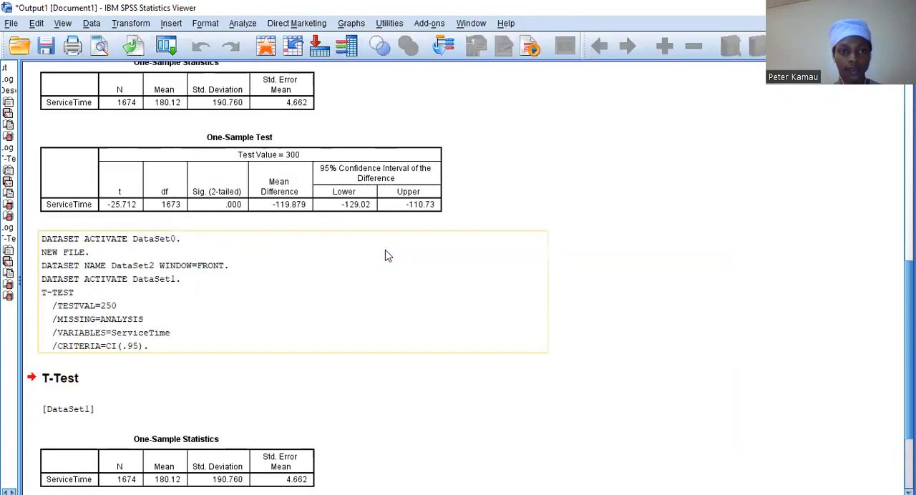
scroll(385, 256, down, 3)
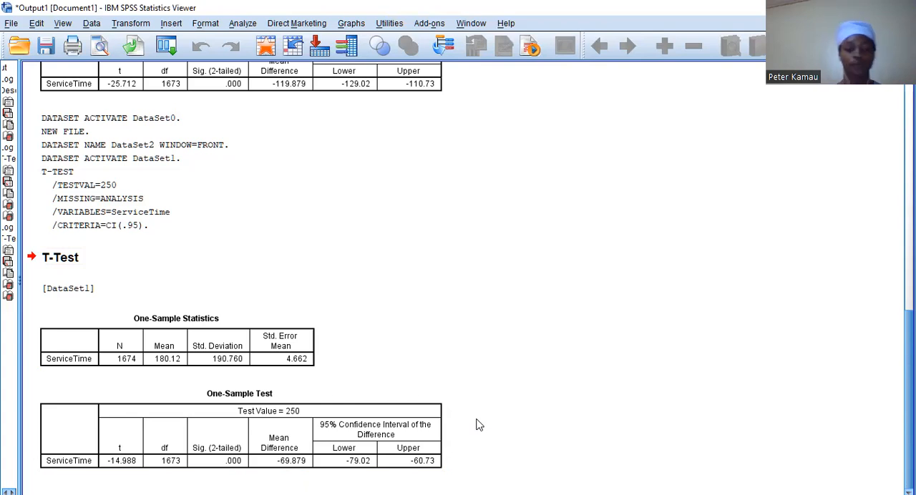
click(286, 222)
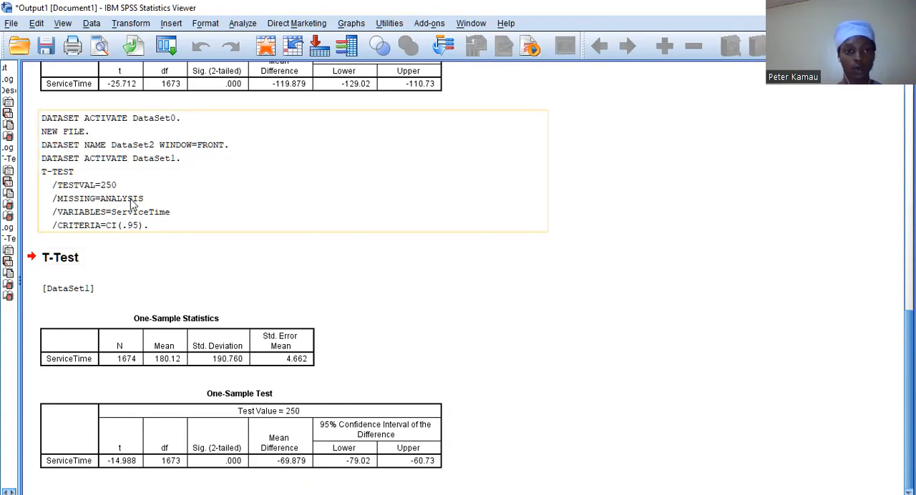